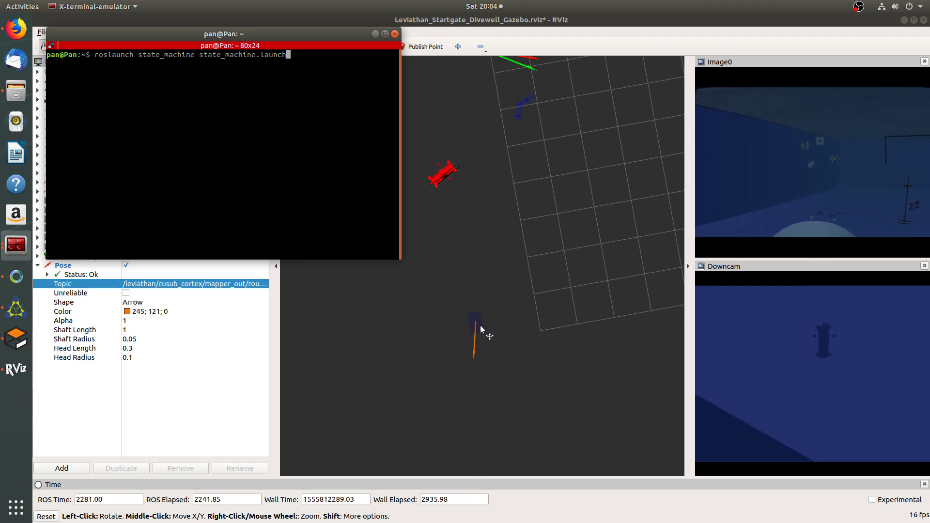
# Run the prepared terminal commands "roslaunch mapper mapper.launch __ns:=leviathan" and "roslaunch cusub_perception_bringup perception.launch".
pyautogui.click(16, 248)
pyautogui.click(97, 285)
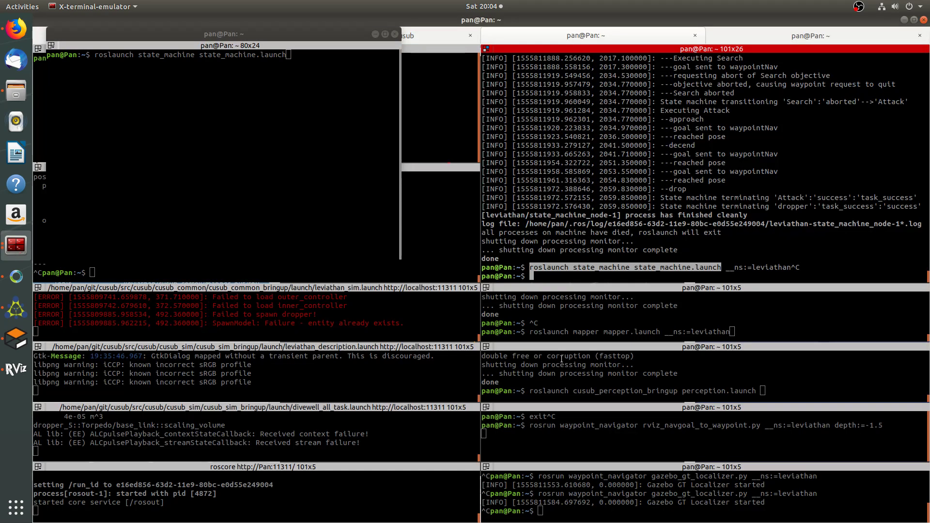
pyautogui.press('Return')
pyautogui.click(588, 364)
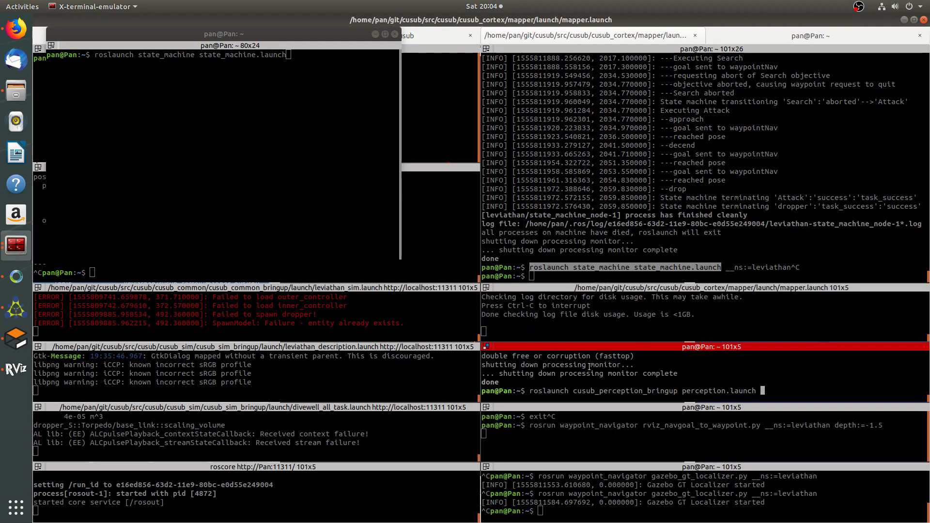
pyautogui.press('Return')
# Try to start the state machine with "roslaunch state_machine state_machine.launch", without a namespace argument.
pyautogui.click(185, 126)
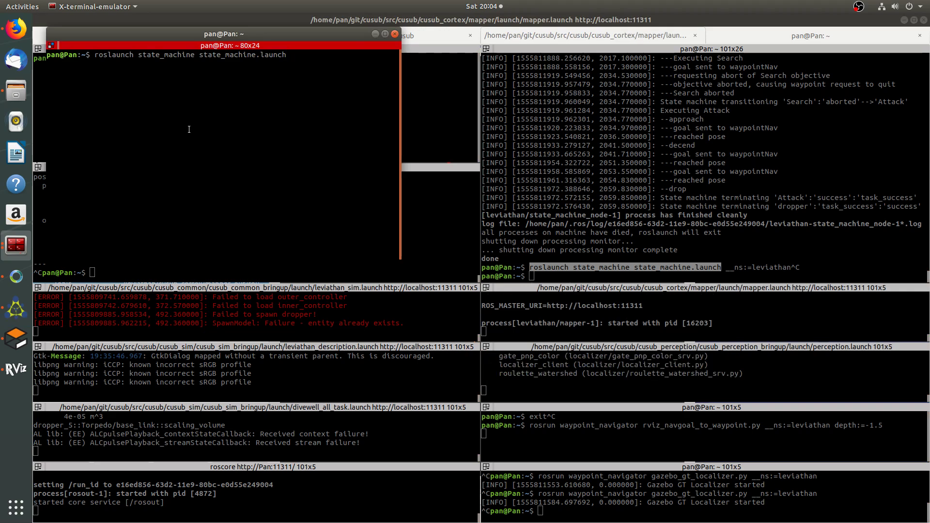
pyautogui.press('Return')
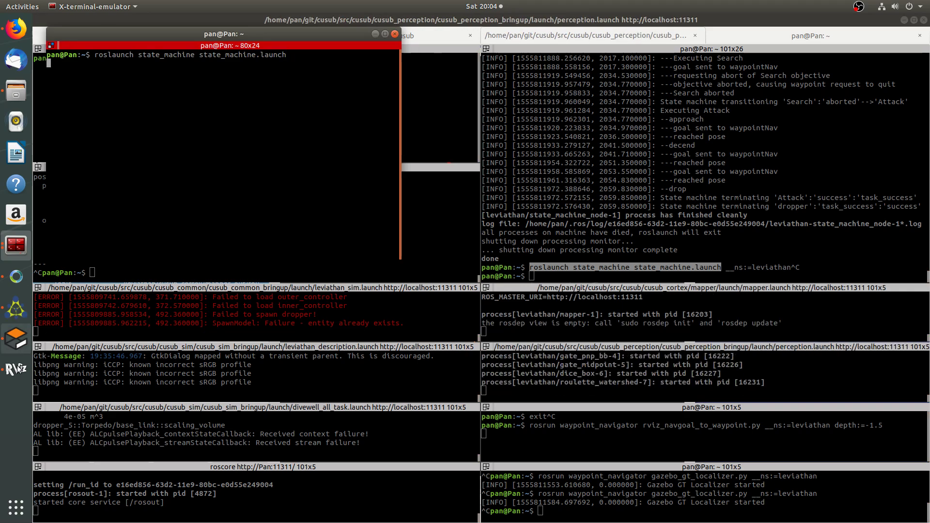
# Switch to Gazebo and frame a closer view of the submarine and the red-green roulette board.
pyautogui.click(15, 342)
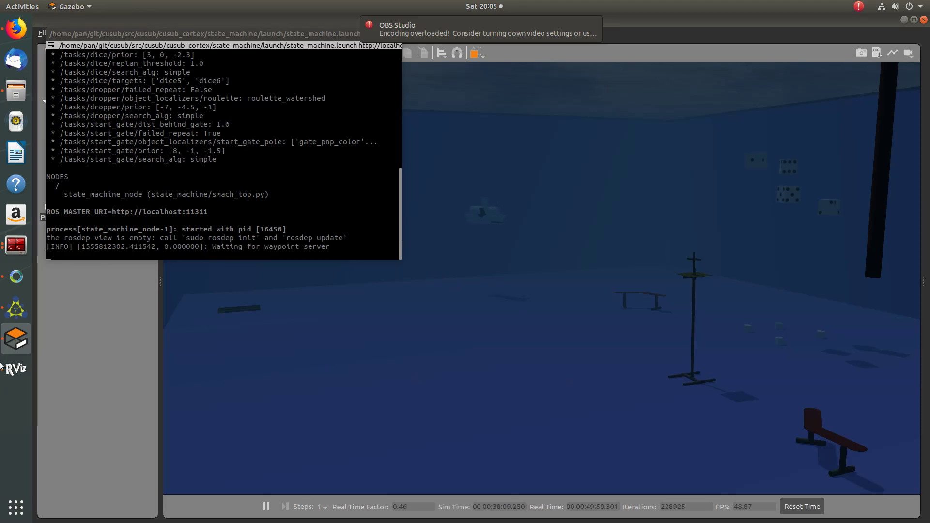
pyautogui.scroll(5, 448, 237)
pyautogui.moveTo(449, 248); pyautogui.dragTo(580, 243)
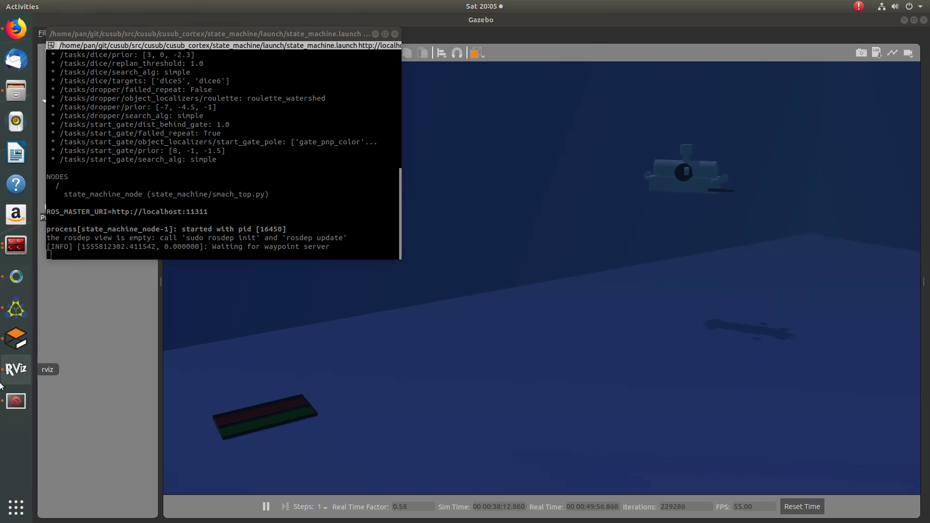
# Stop the running state machine and relaunch state_machine.launch with the namespace argument __ns:=leviathan.
pyautogui.click(175, 221)
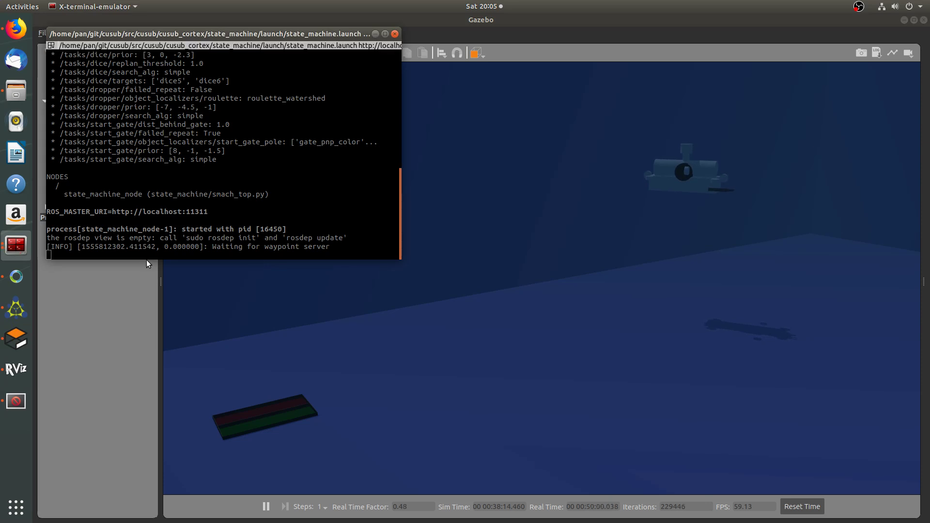
pyautogui.moveTo(24, 246); pyautogui.dragTo(38, 247)
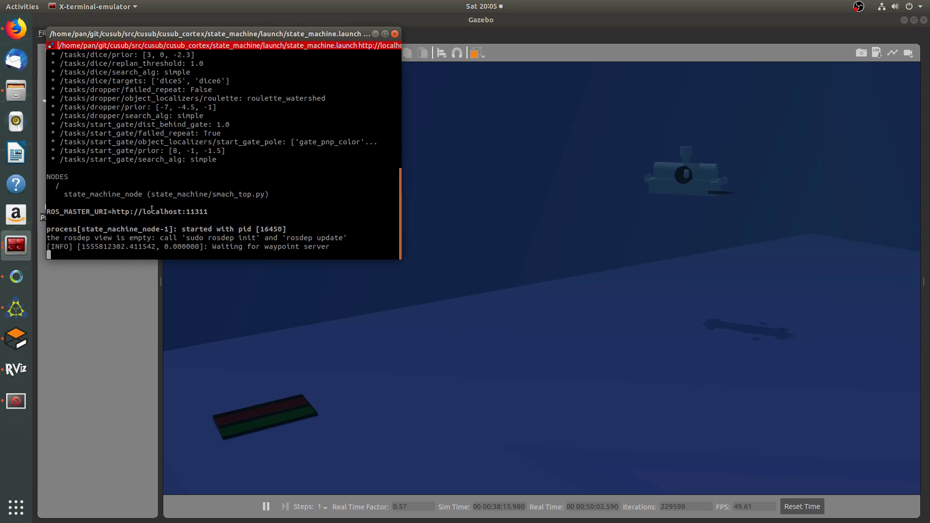
pyautogui.hotkey('ctrl', 'c')
pyautogui.press('Up')
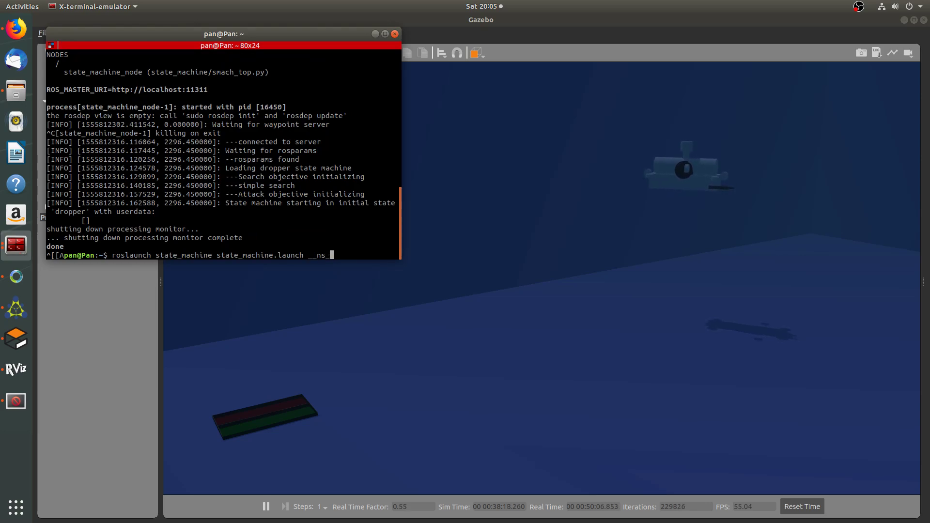
pyautogui.write('__ns:=leviat')
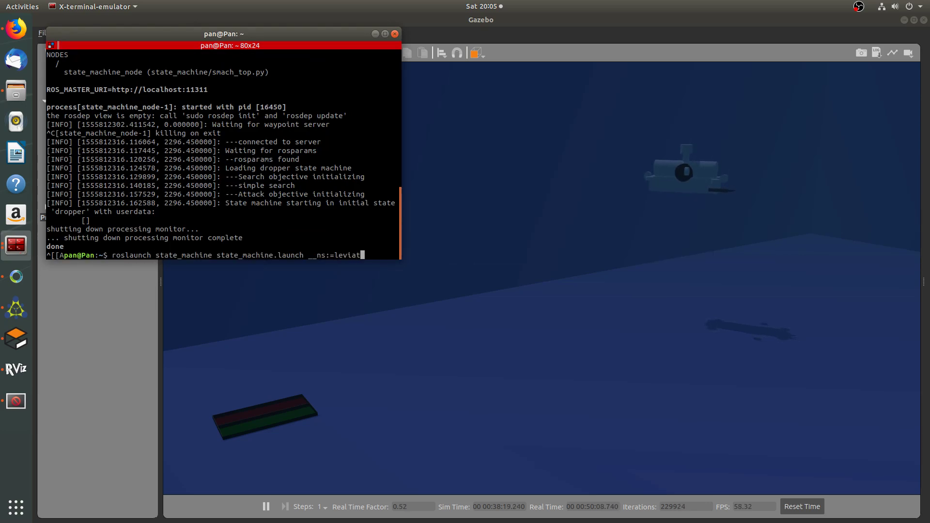
pyautogui.write('han')
pyautogui.press('Return')
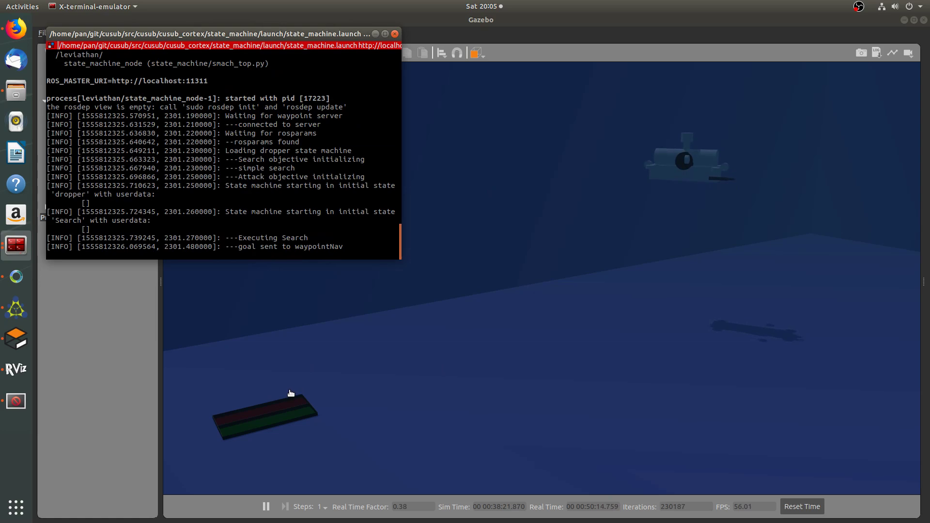
# Reframe the Gazebo scene with a wider view showing both the submarine and the roulette board.
pyautogui.moveTo(291, 395); pyautogui.dragTo(295, 410)
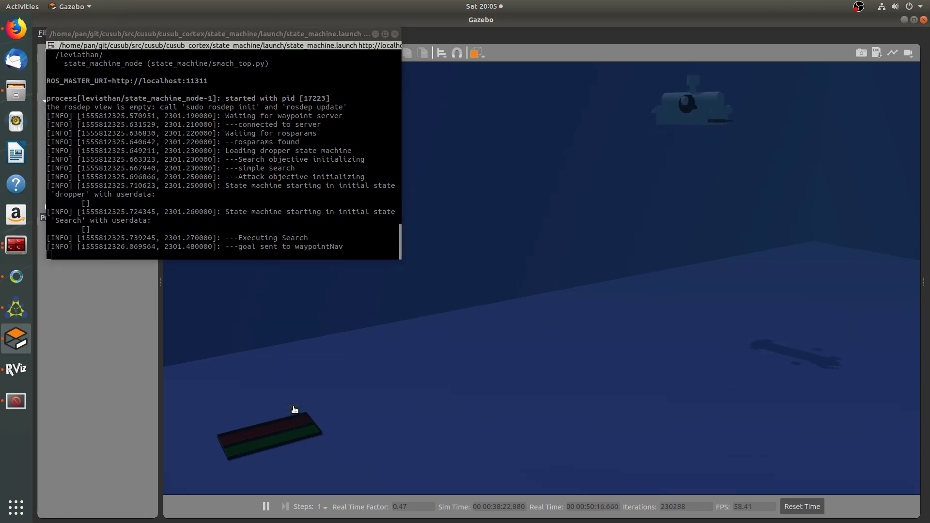
pyautogui.scroll(-1, 294, 409)
pyautogui.scroll(-5, 295, 410)
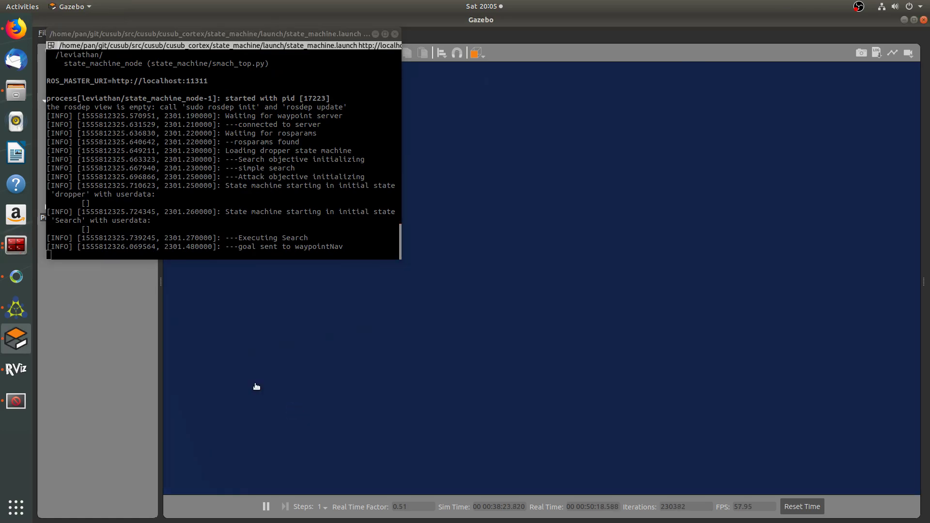
pyautogui.scroll(-5, 283, 377)
pyautogui.moveTo(672, 430); pyautogui.dragTo(519, 357)
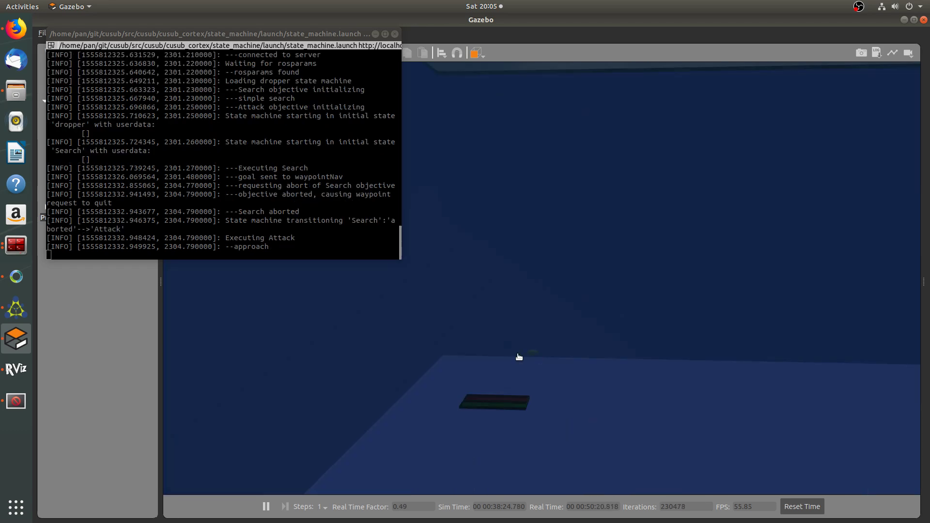
pyautogui.scroll(-3, 557, 373)
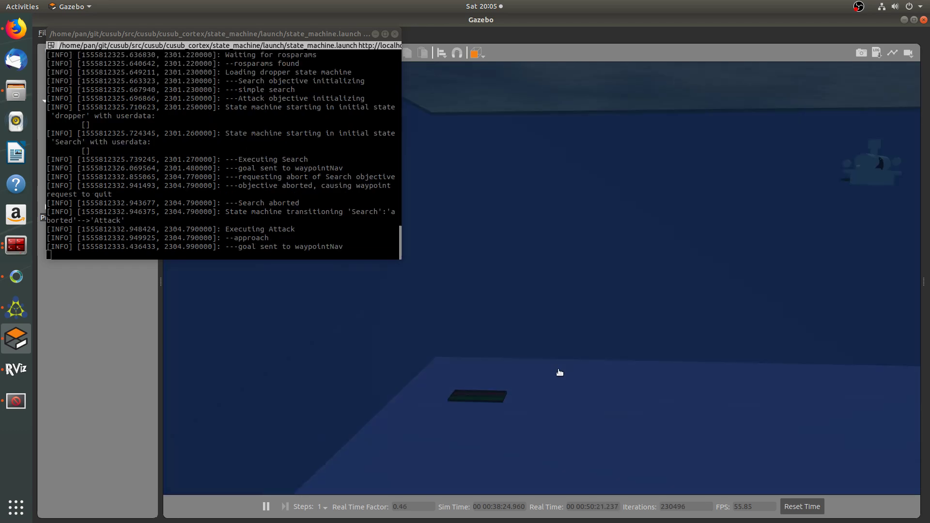
# Place the YOLO V3 window below the terminal and check its detections alongside the Gazebo scene.
pyautogui.click(16, 403)
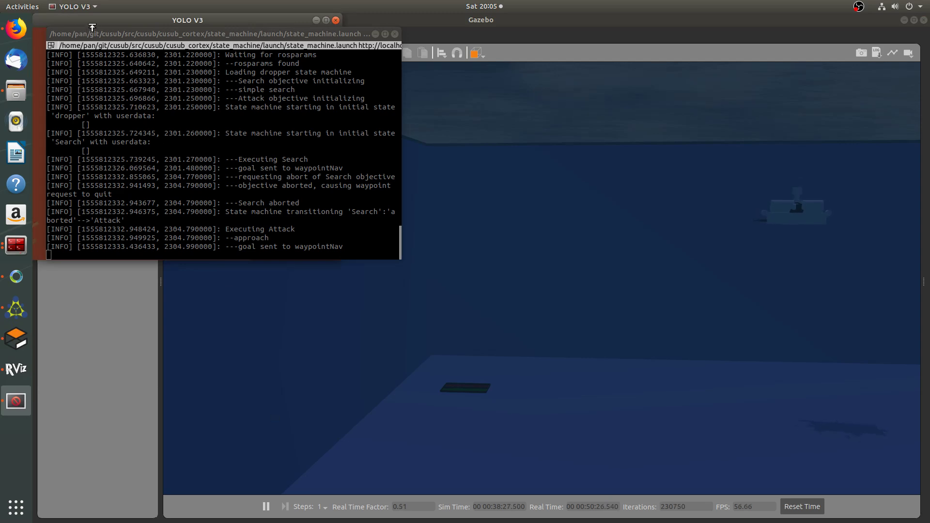
pyautogui.moveTo(121, 169); pyautogui.dragTo(115, 271)
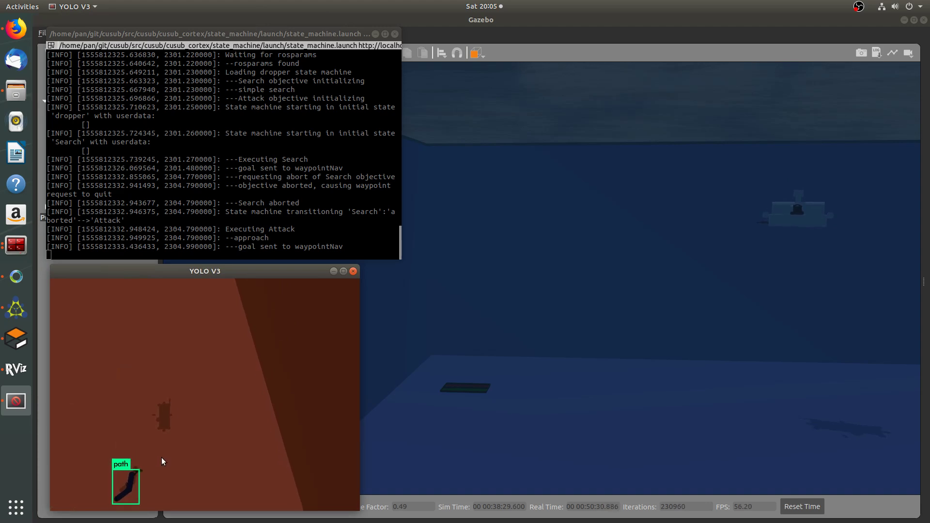
pyautogui.click(474, 387)
pyautogui.moveTo(474, 397); pyautogui.dragTo(506, 382)
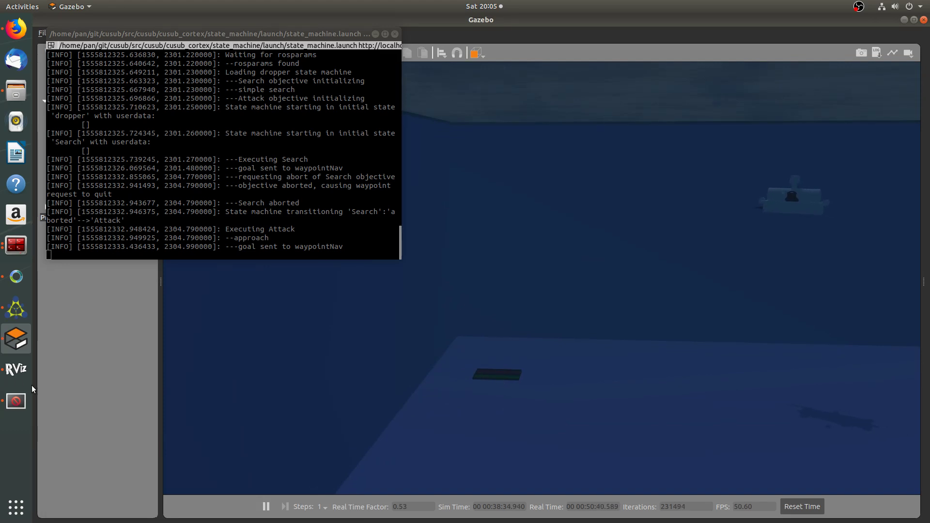
pyautogui.click(16, 401)
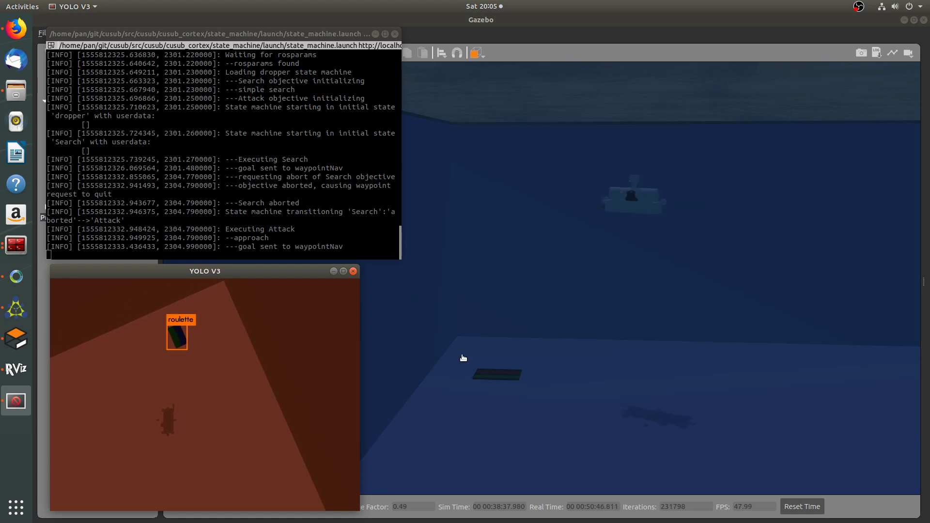
# Examine the submarine's approach and descent over the roulette board in Gazebo from several angles.
pyautogui.click(495, 379)
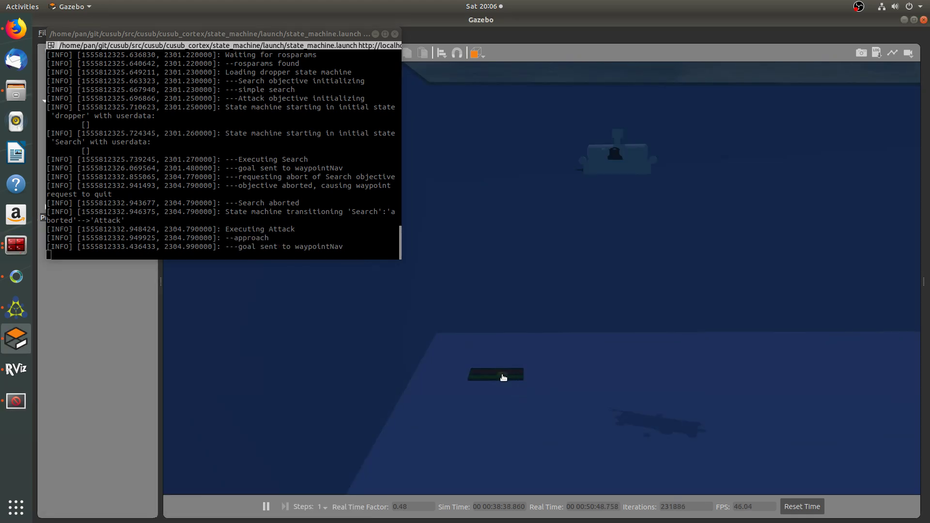
pyautogui.moveTo(502, 390); pyautogui.dragTo(503, 484)
pyautogui.scroll(2, 493, 392)
pyautogui.scroll(3, 492, 392)
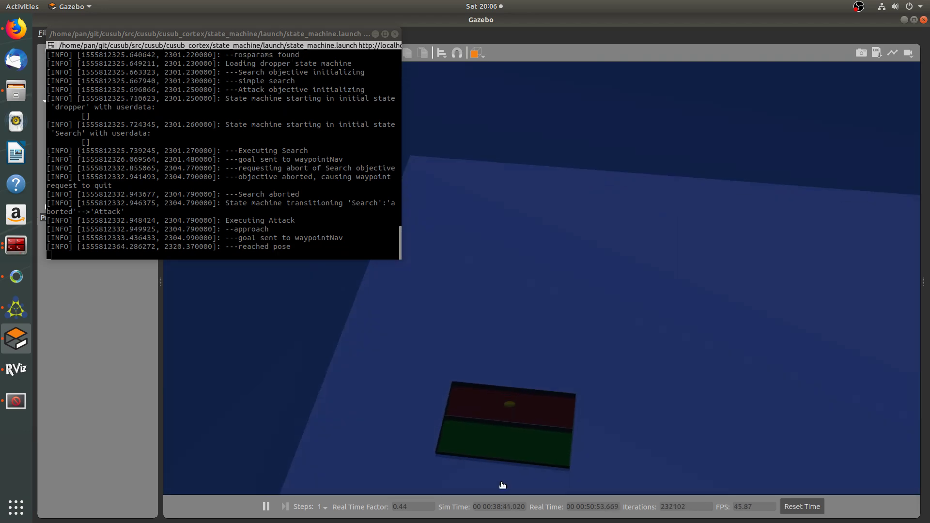
pyautogui.scroll(-3, 511, 409)
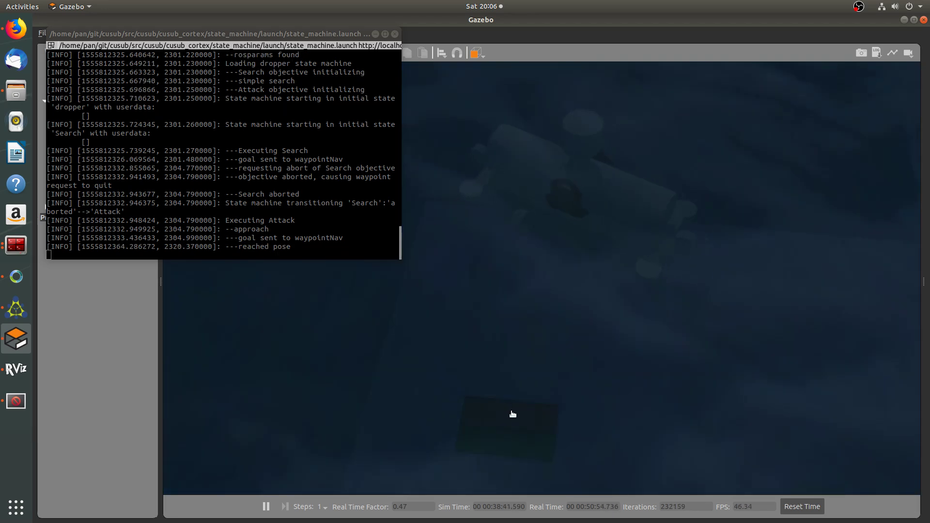
pyautogui.moveTo(512, 385); pyautogui.dragTo(538, 182)
pyautogui.moveTo(514, 457); pyautogui.dragTo(574, 438)
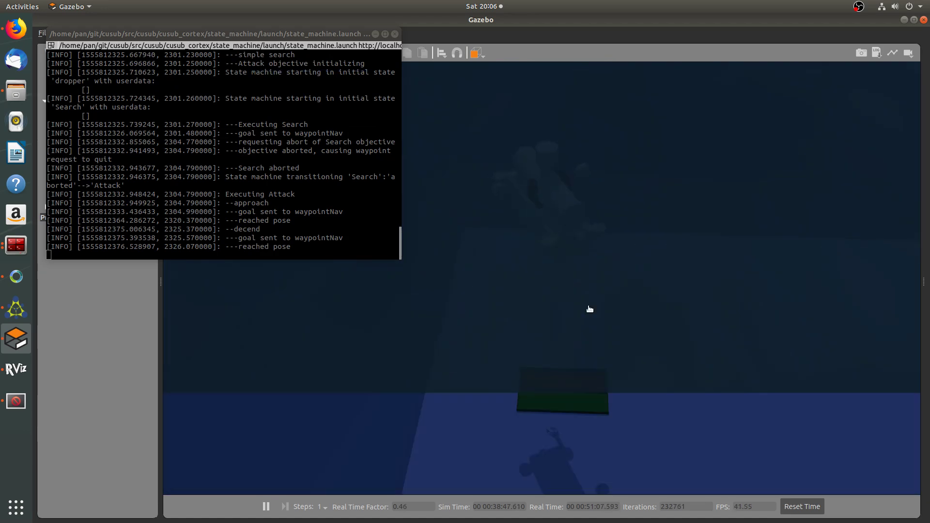
pyautogui.moveTo(567, 359); pyautogui.dragTo(545, 372)
pyautogui.scroll(3, 563, 349)
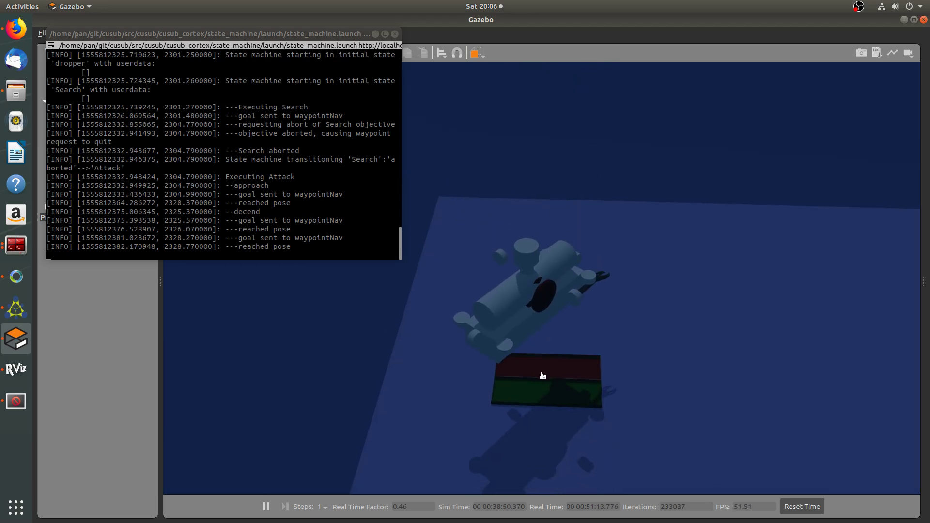
# Examine the dropper release and the marker's landing spot on the roulette board close up.
pyautogui.moveTo(548, 382); pyautogui.dragTo(532, 309)
pyautogui.scroll(1, 532, 309)
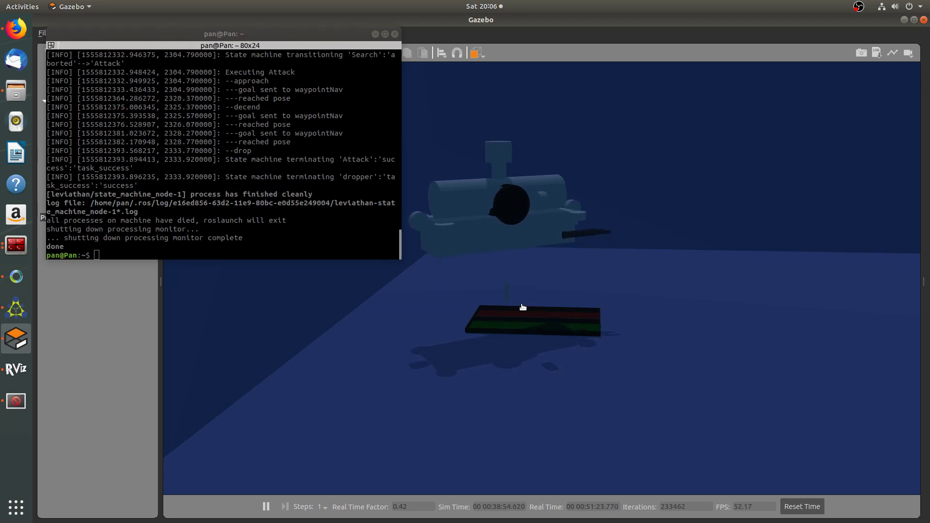
pyautogui.moveTo(511, 329); pyautogui.dragTo(593, 353)
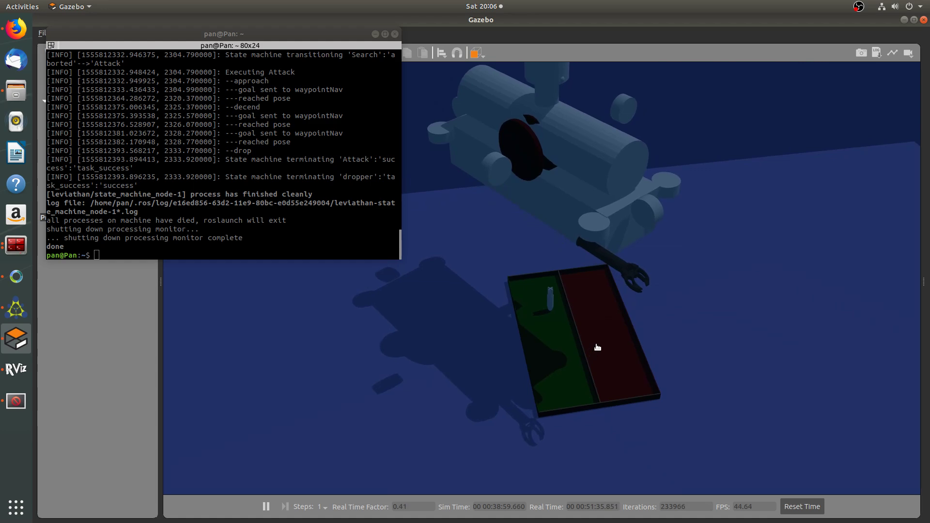
pyautogui.moveTo(577, 391); pyautogui.dragTo(561, 321)
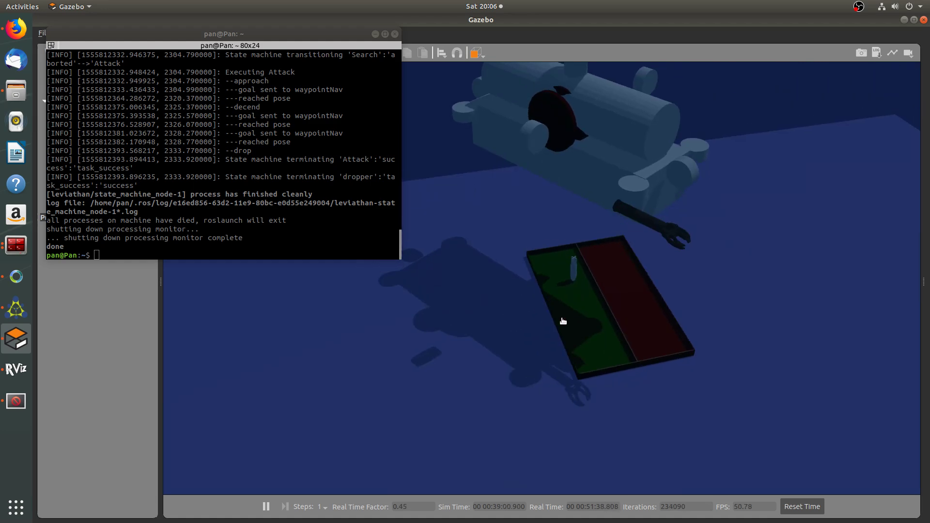
# Switch to RViz, minimize the terminal, and send the submarine a 2D Nav Goal near the grid's edge.
pyautogui.click(25, 371)
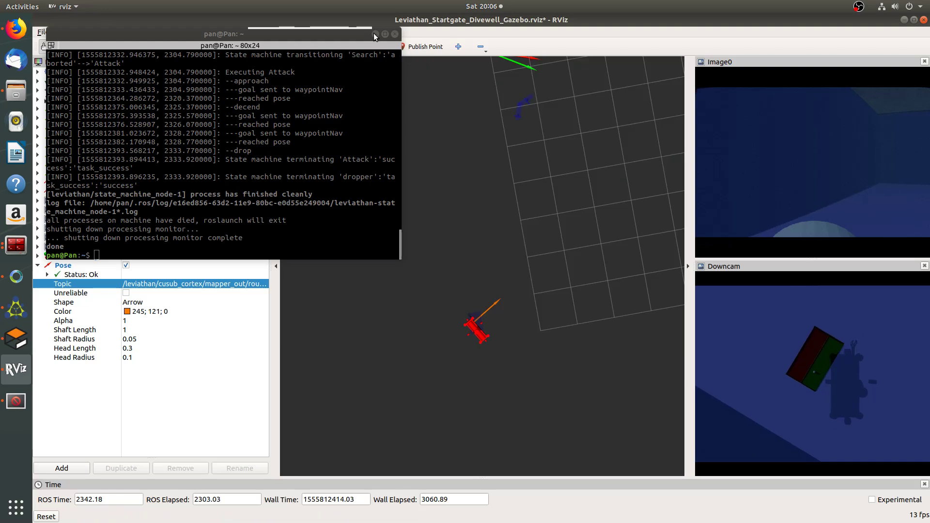
pyautogui.click(375, 34)
pyautogui.press('g')
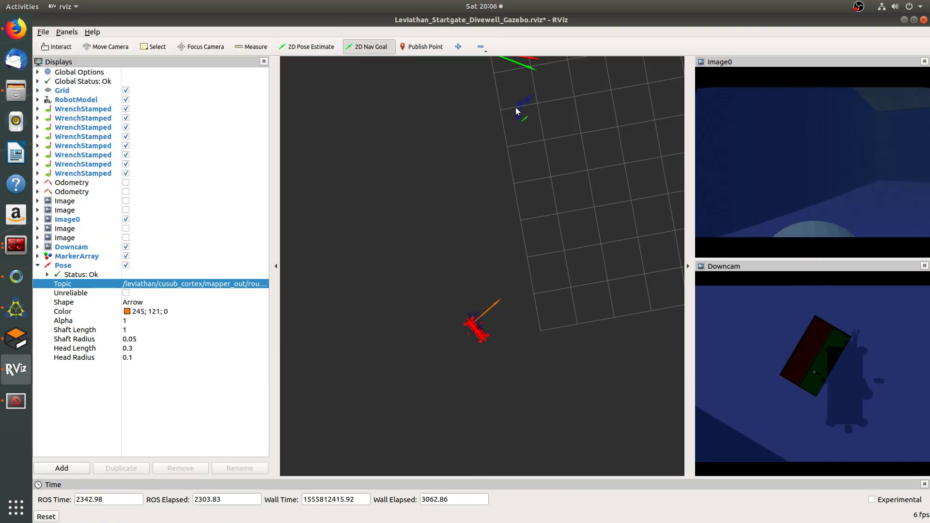
pyautogui.moveTo(562, 98); pyautogui.dragTo(563, 98)
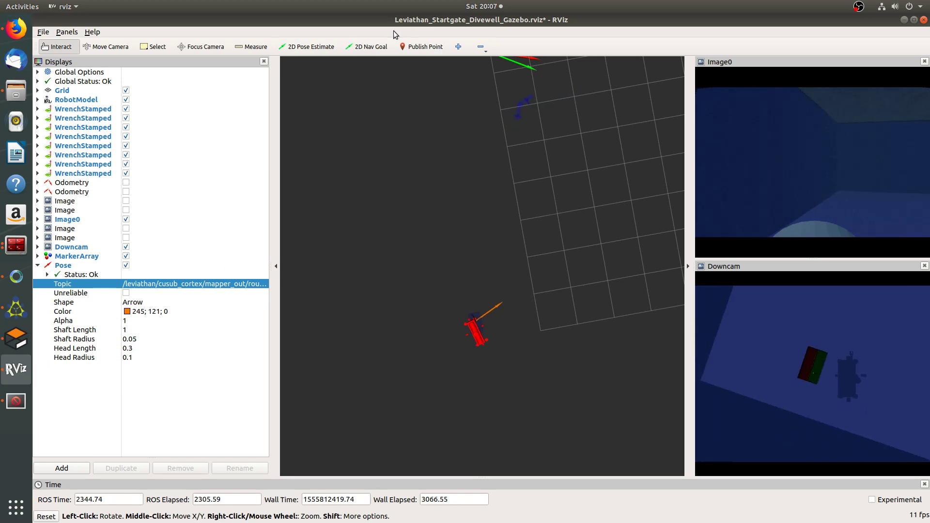
# Check the YOLO V3 detection of the roulette board and follow the submarine across the pool in Gazebo.
pyautogui.click(18, 395)
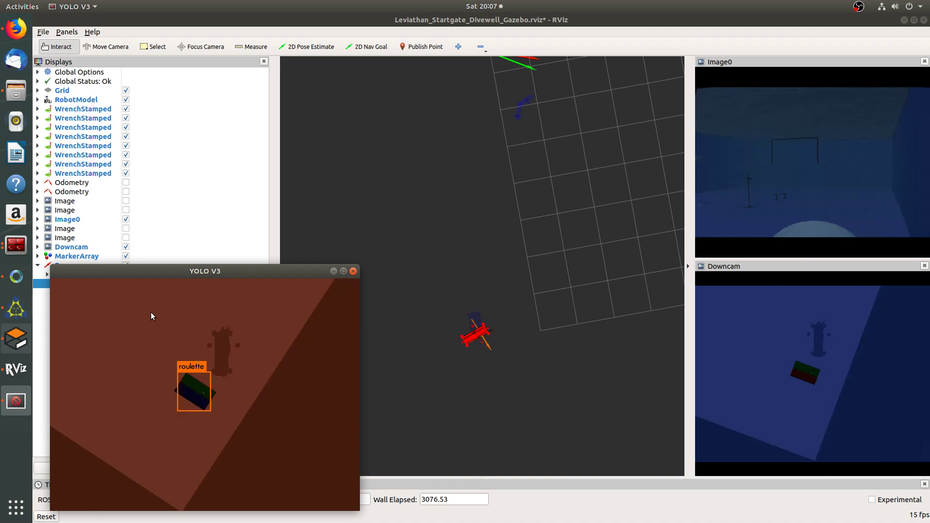
pyautogui.click(520, 216)
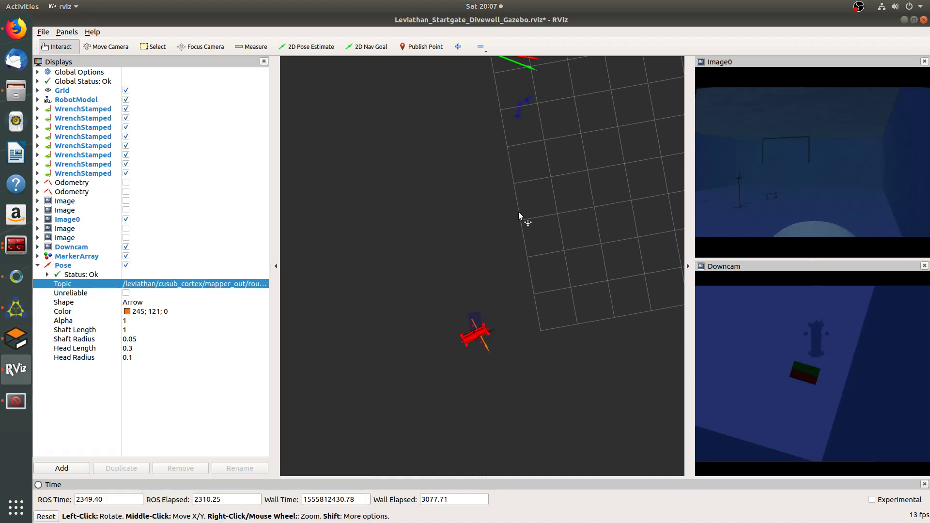
pyautogui.click(13, 339)
pyautogui.scroll(-3, 525, 270)
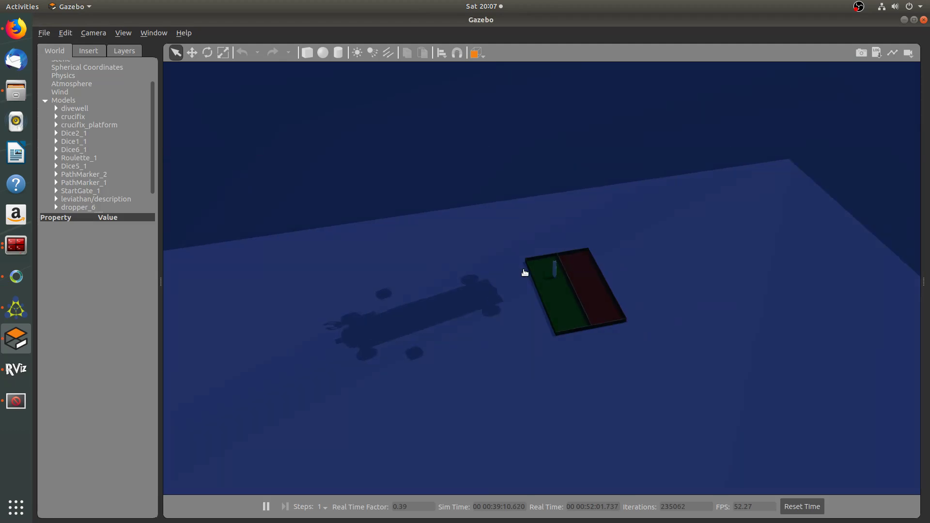
pyautogui.moveTo(531, 242); pyautogui.dragTo(504, 296)
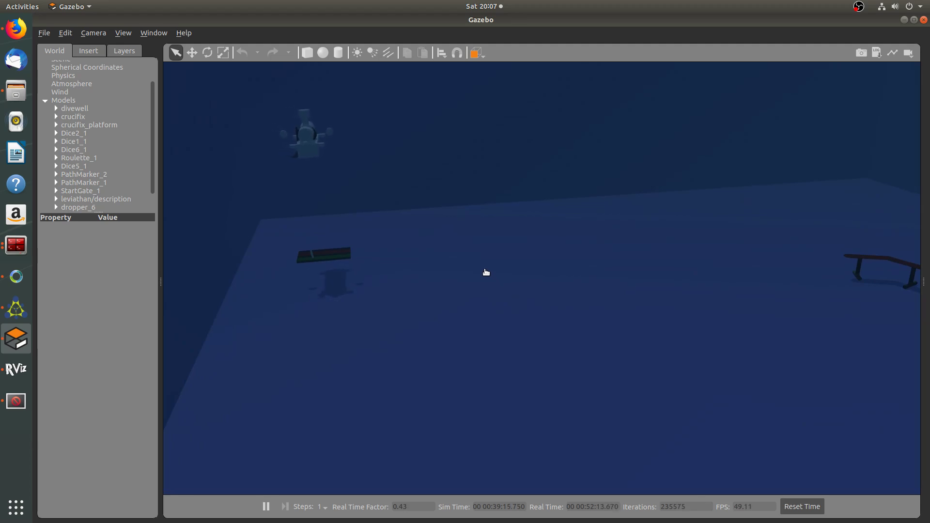
pyautogui.moveTo(549, 246); pyautogui.dragTo(474, 156)
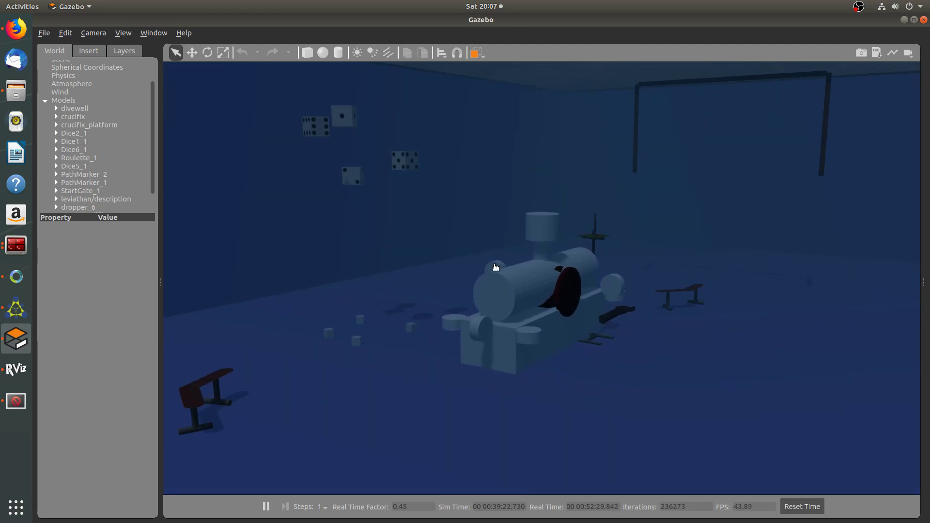